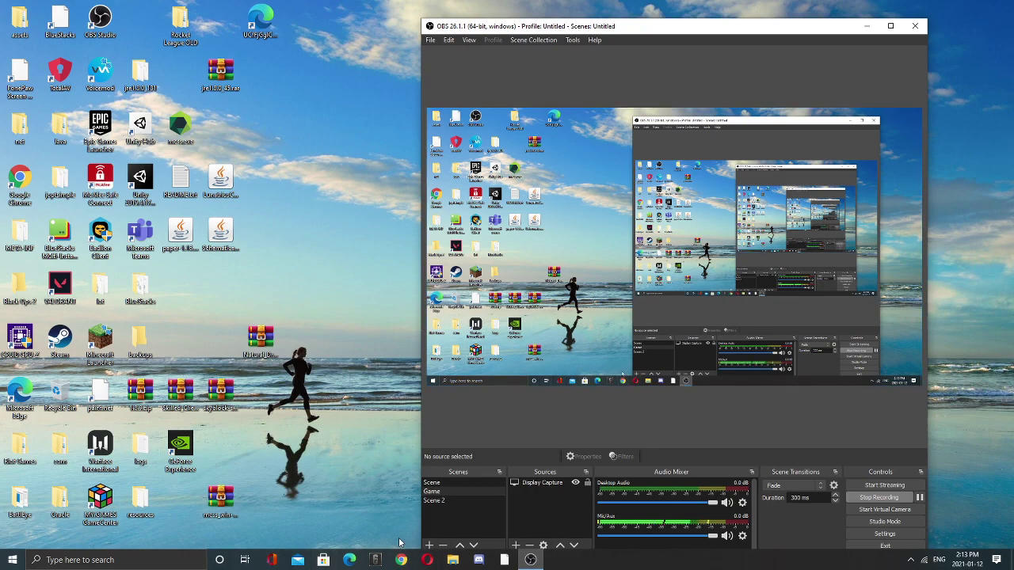
drag(354, 473, 357, 478)
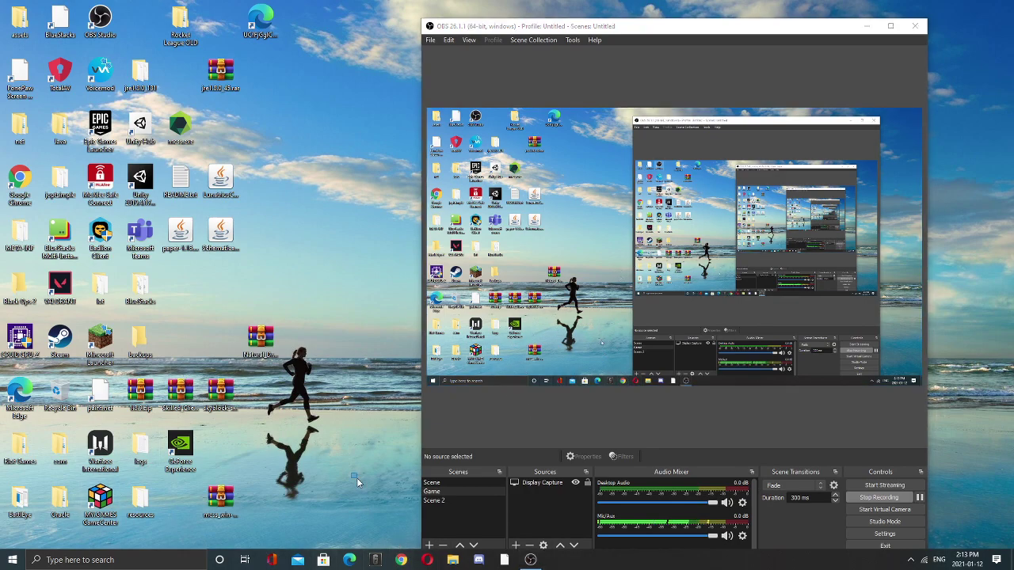
drag(323, 430, 369, 467)
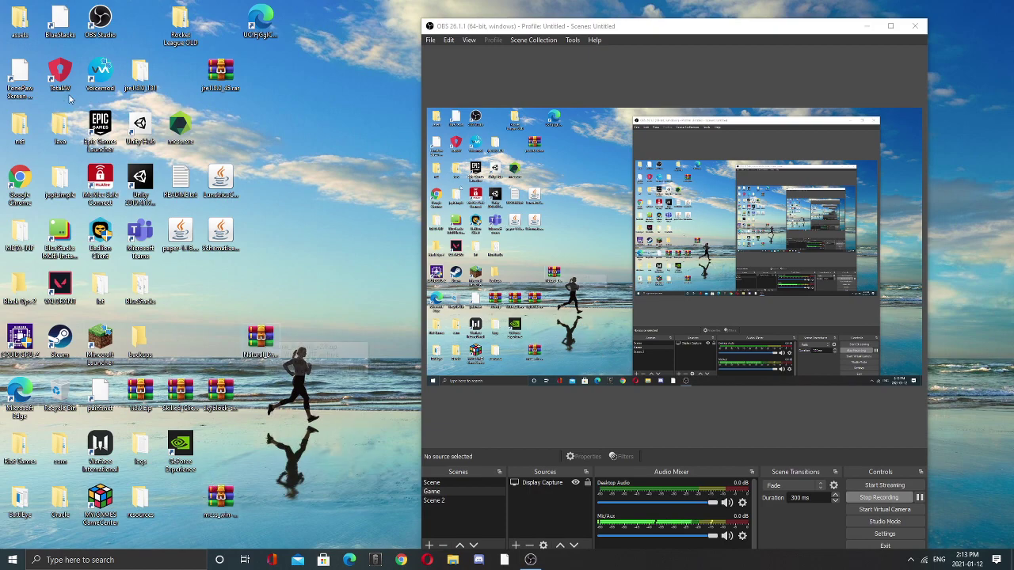
- Move the jre1.8.0_45 archive to a clear spot on the desktop and extract it there
drag(218, 73, 333, 172)
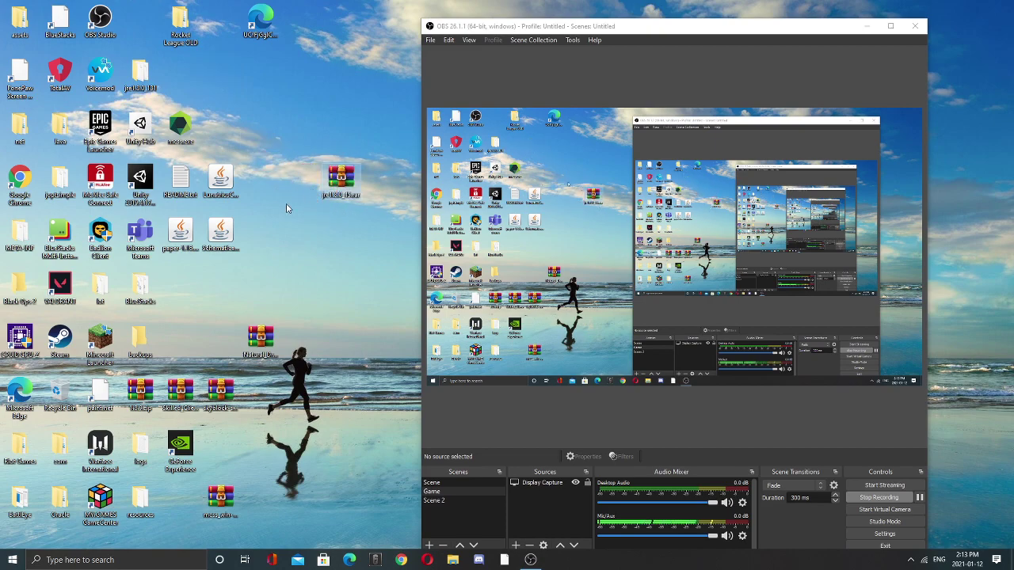
right_click(341, 198)
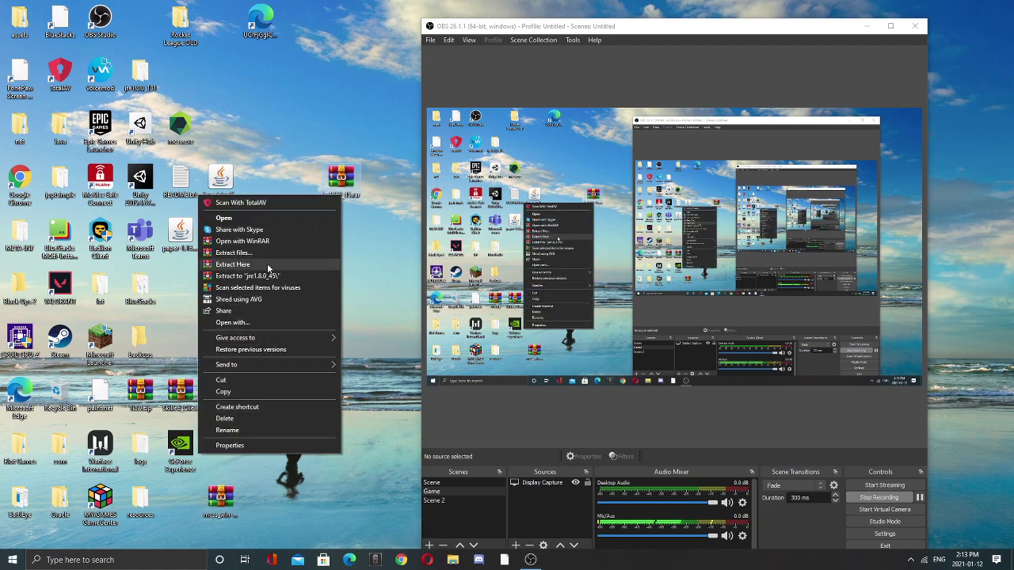
click(233, 264)
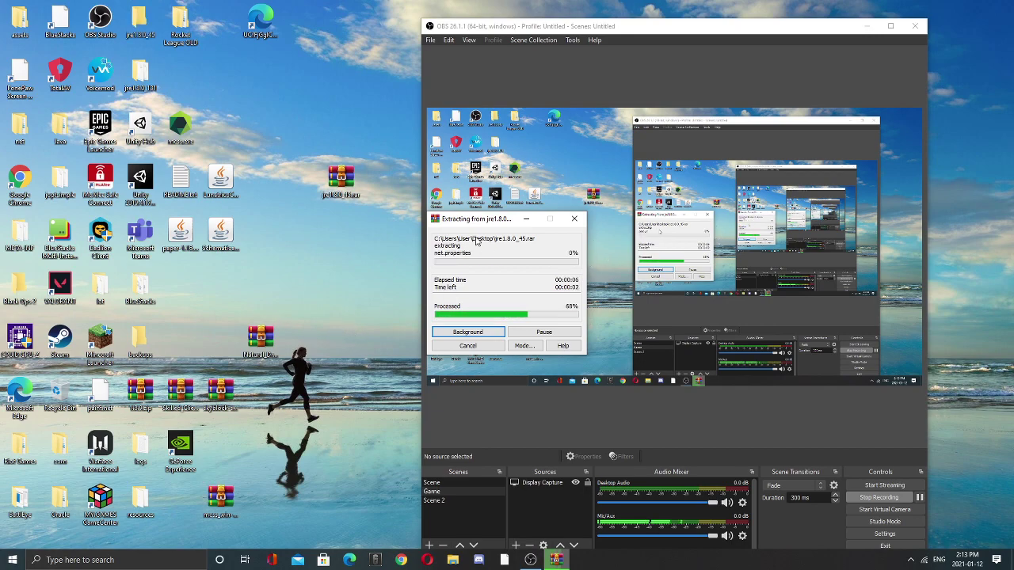
drag(472, 224, 252, 227)
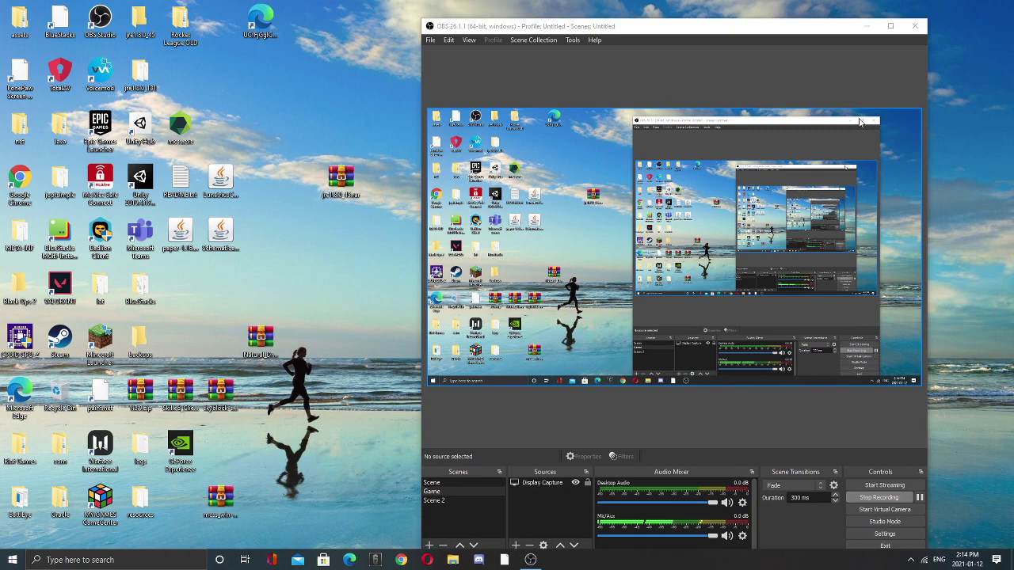
- Move the extracted jre1.8.0_45 folder to an open area of the desktop and lower the OBS window beneath it
click(866, 27)
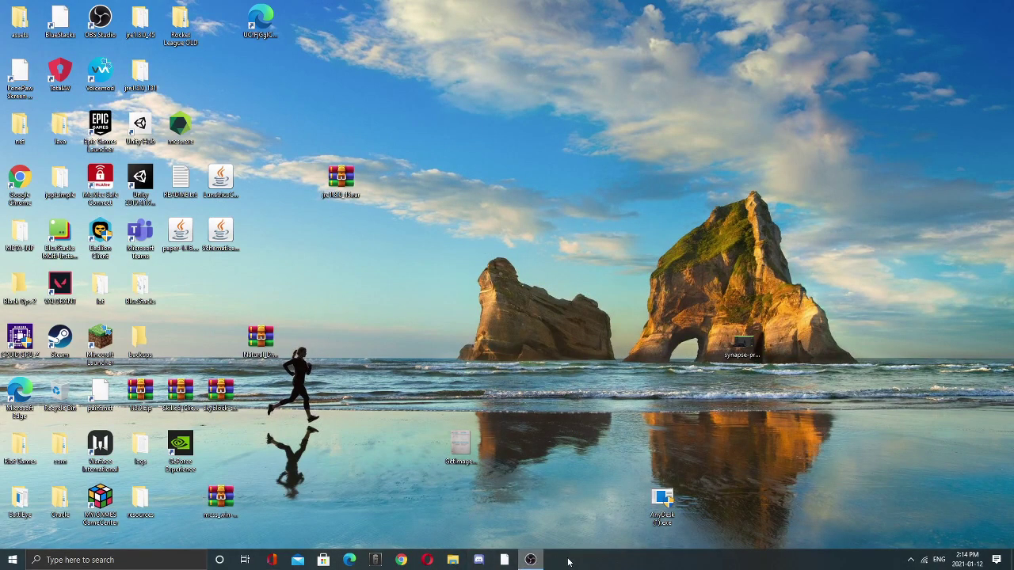
right_click(530, 561)
click(367, 493)
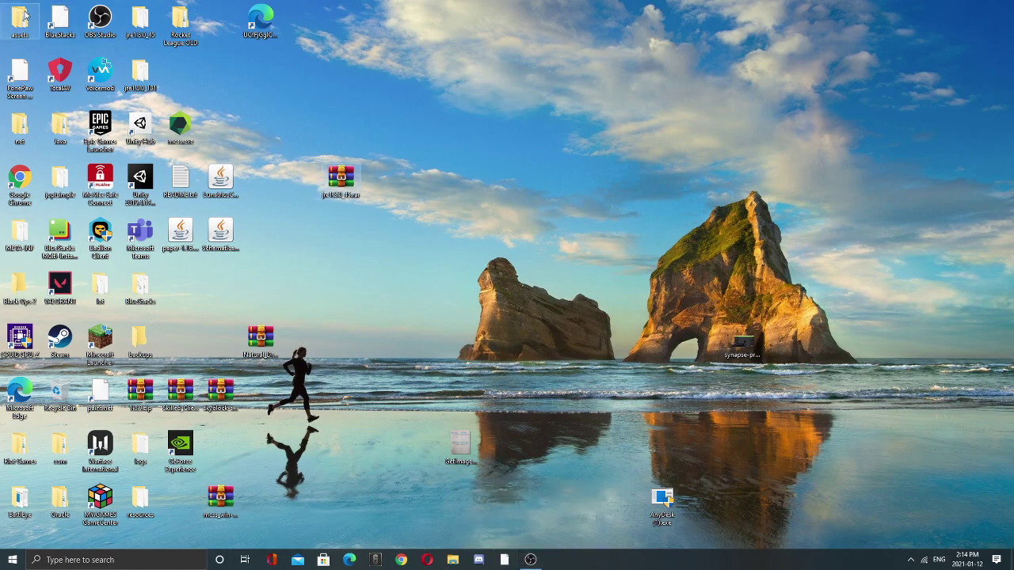
drag(139, 19, 735, 273)
click(531, 560)
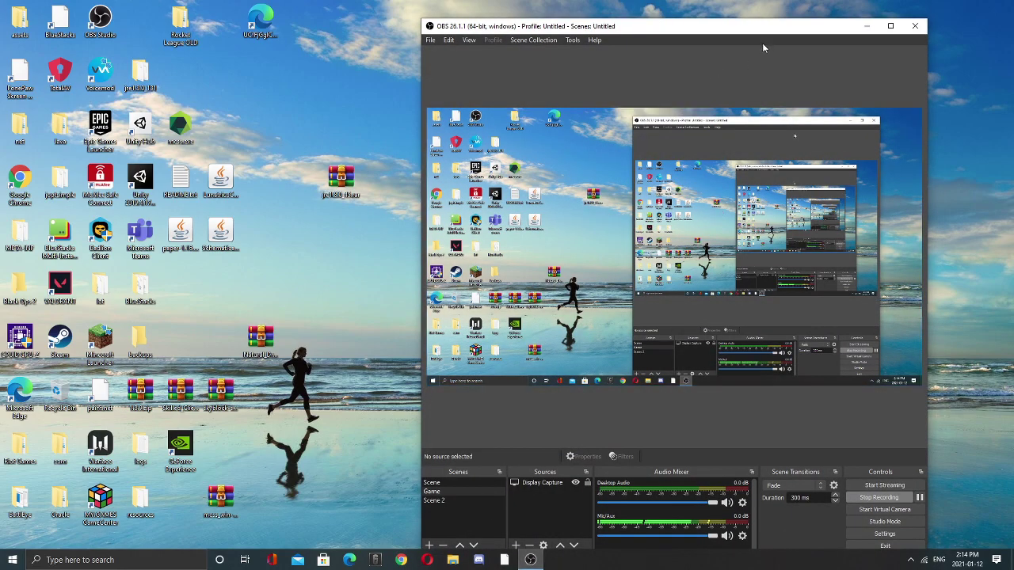
drag(762, 28, 763, 266)
click(612, 230)
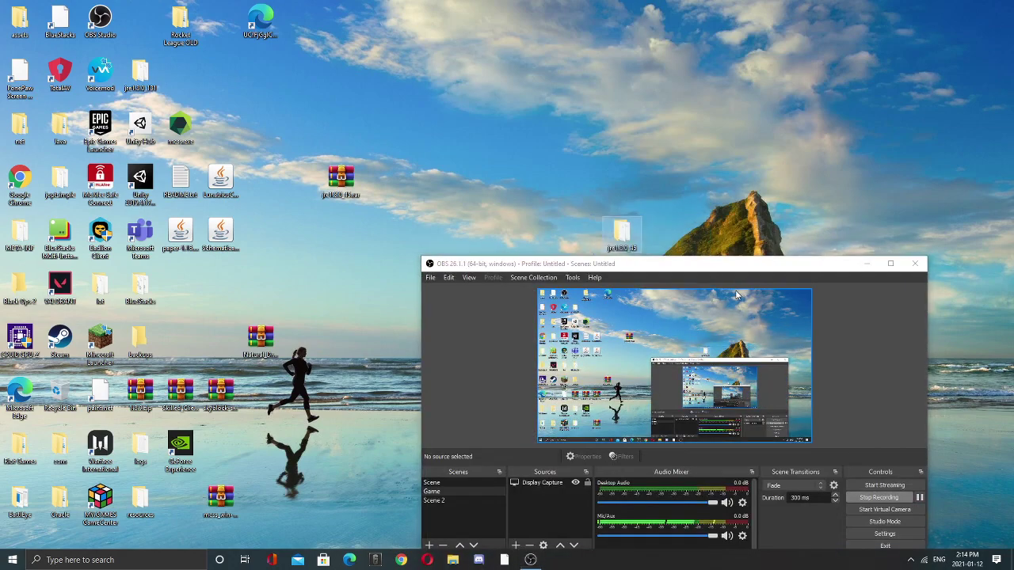
drag(523, 114, 532, 122)
mouse_move(461, 127)
mouse_down()
mouse_move(498, 163)
mouse_move(709, 162)
mouse_move(715, 172)
mouse_up()
click(748, 185)
- Search Windows for "lunar client" and launch the Lunar Client app
click(149, 567)
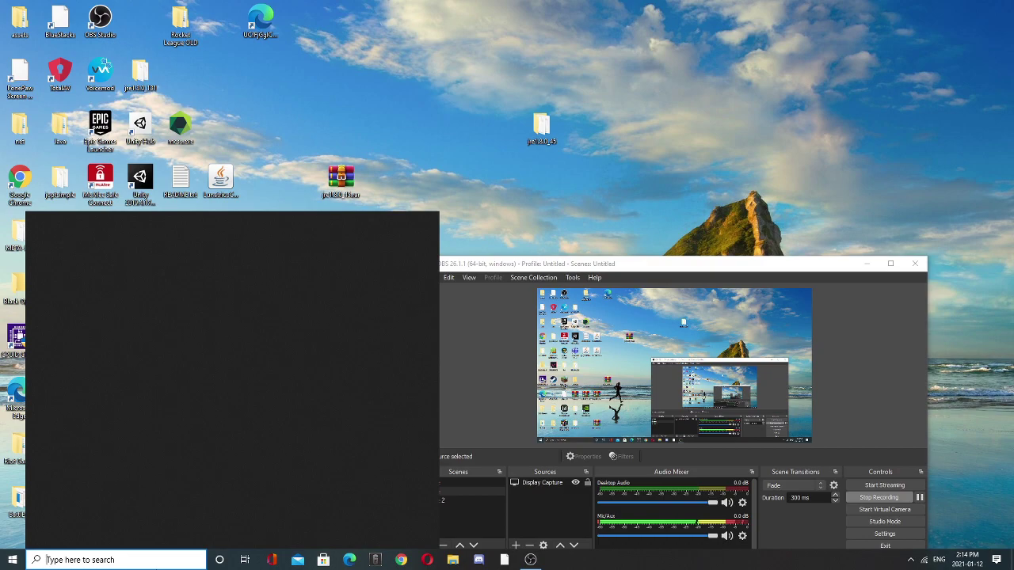
text(lunar client)
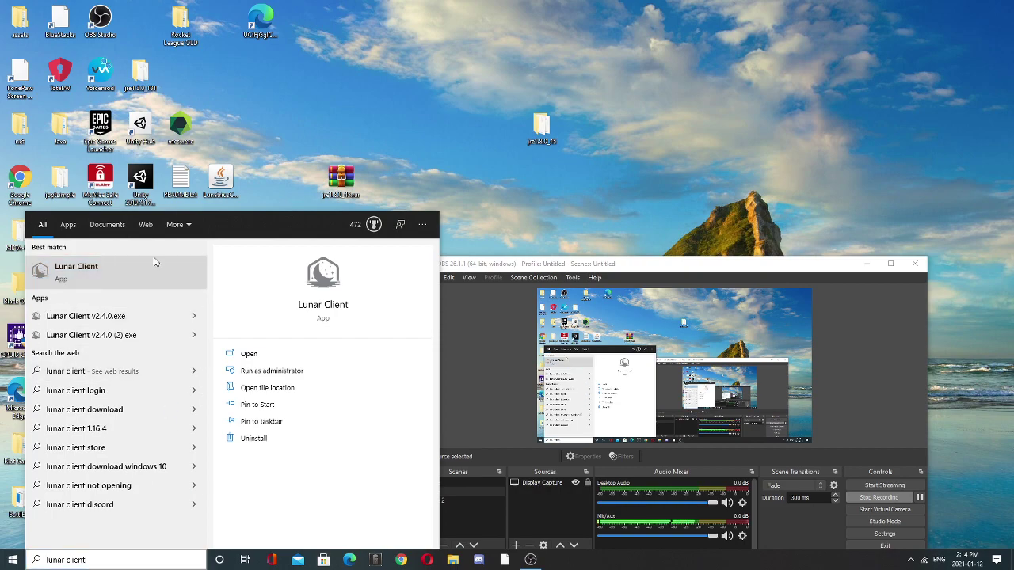
click(124, 273)
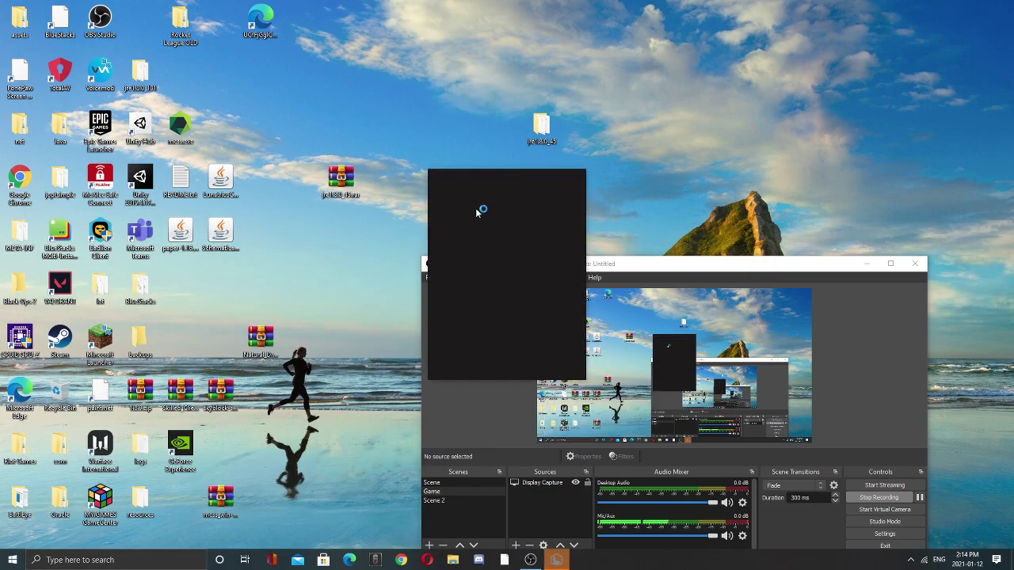
click(920, 499)
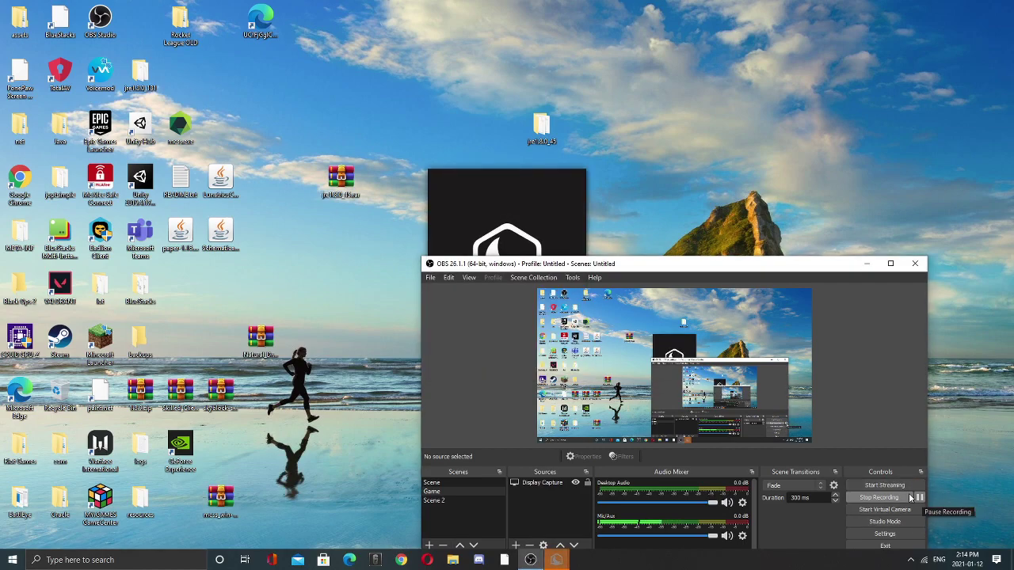
click(513, 229)
drag(410, 143, 475, 257)
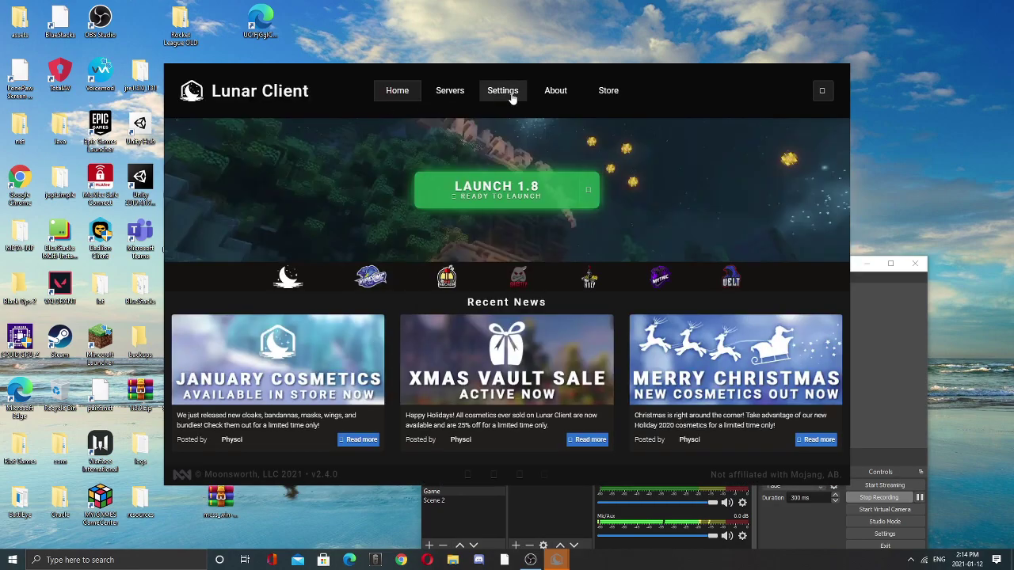
- Open the launcher's logs folder from its About page and browse to the .lunarclient\offline\jre folder
click(559, 94)
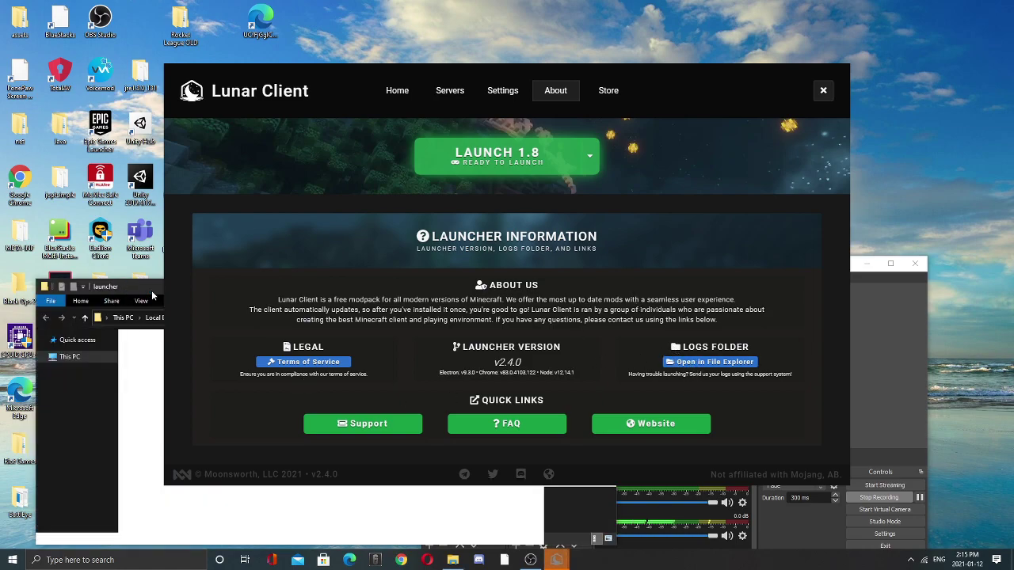
click(145, 288)
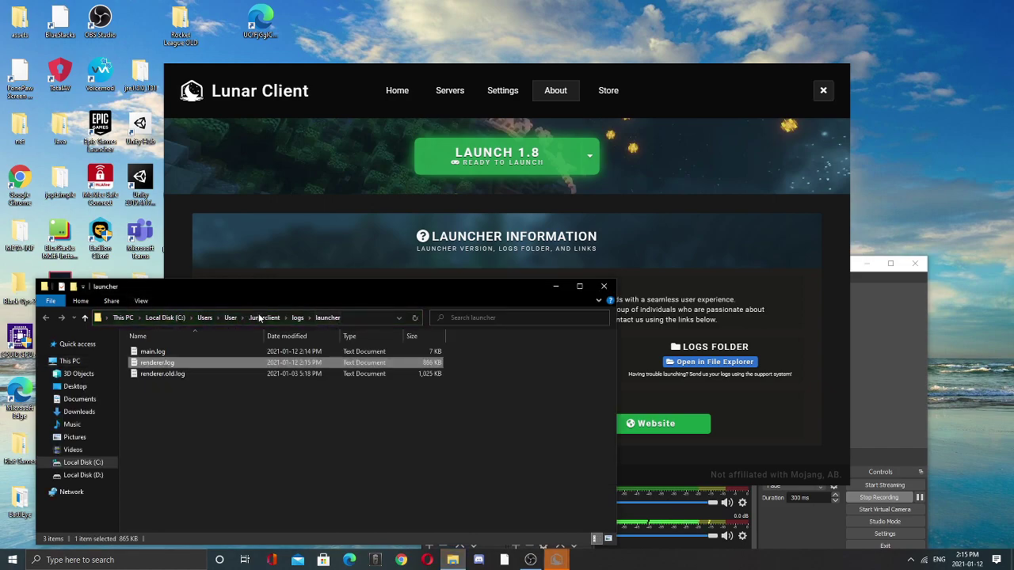
click(261, 317)
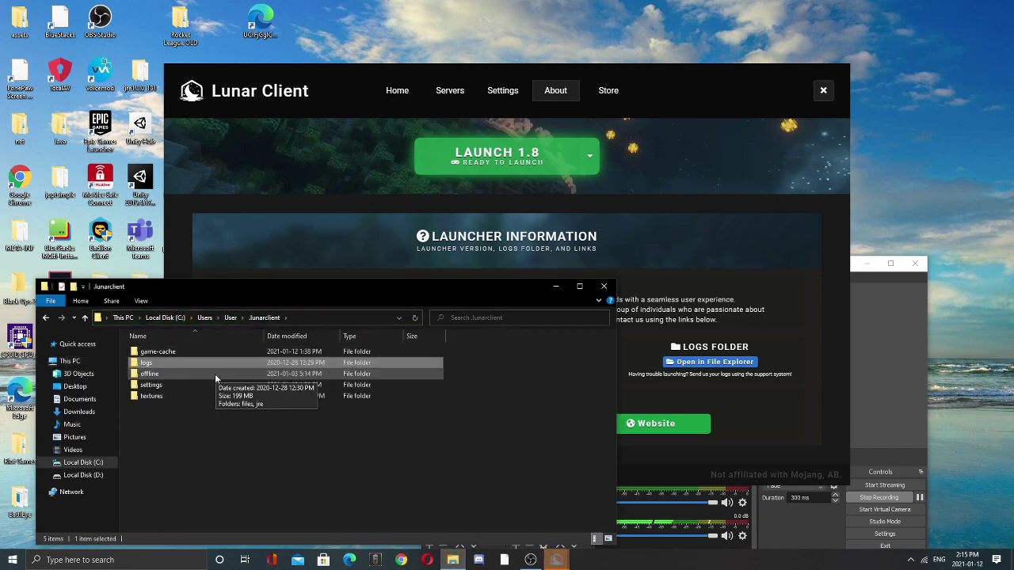
double_click(212, 369)
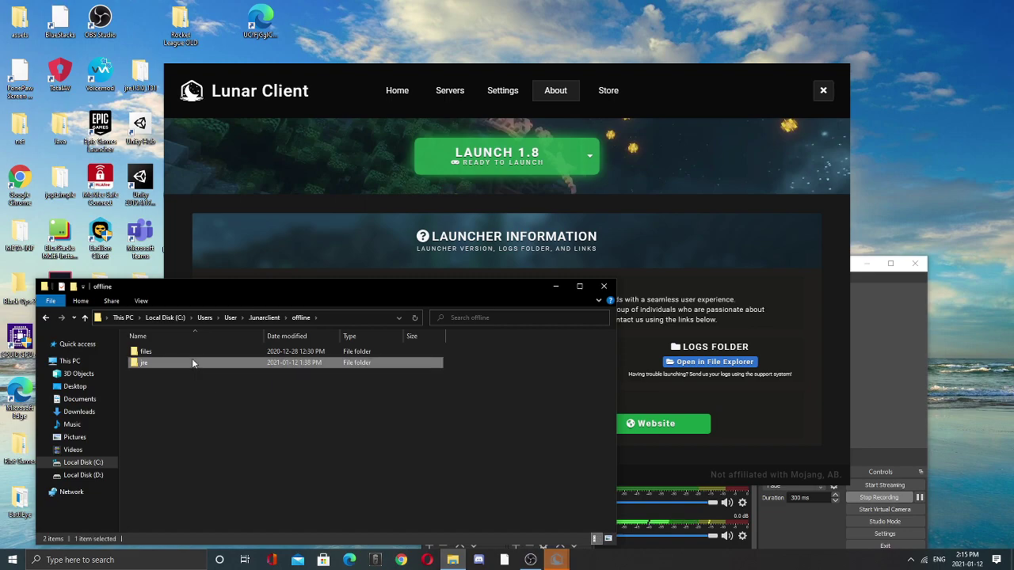
double_click(191, 361)
click(191, 352)
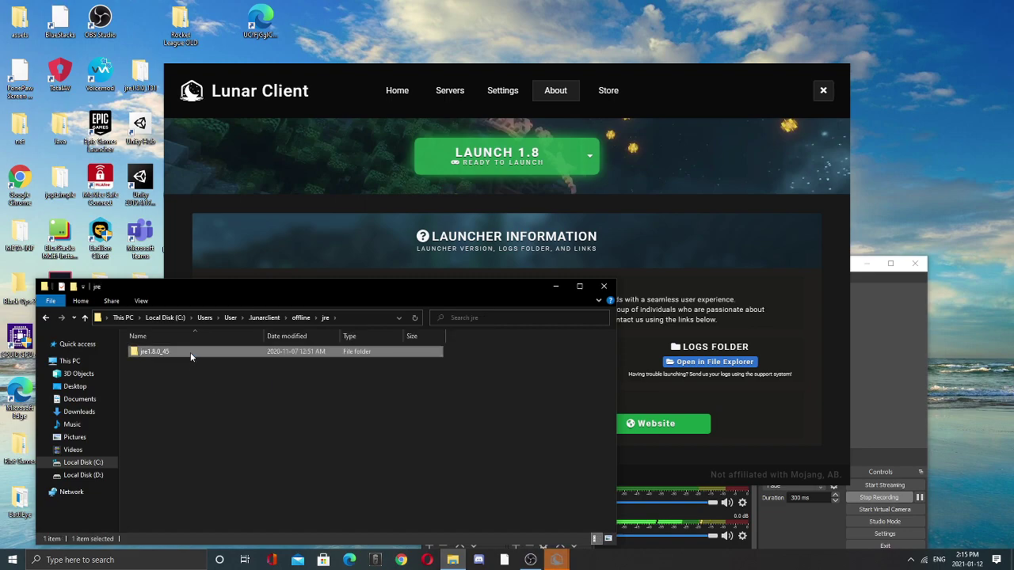
drag(140, 72, 171, 395)
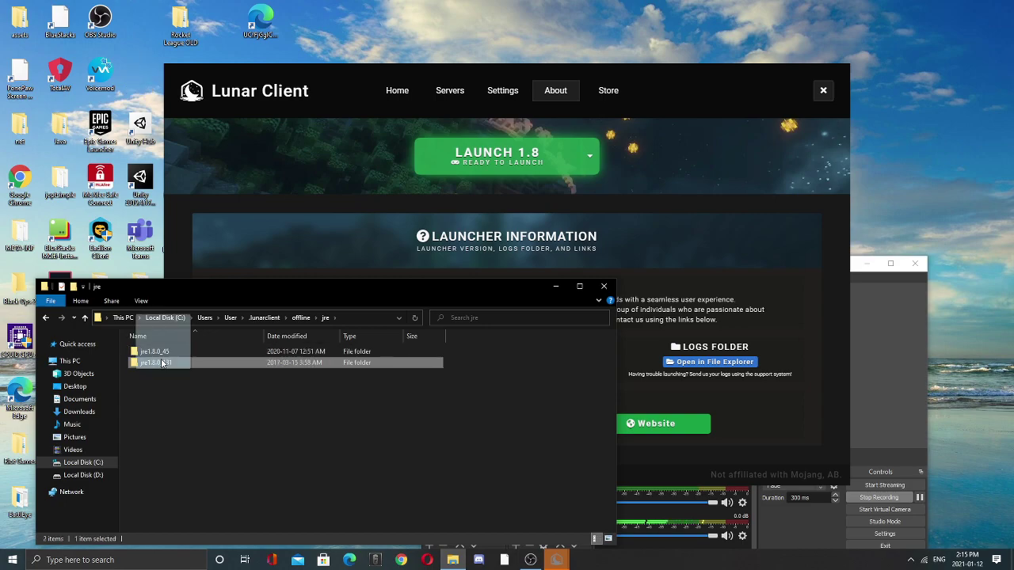
click(137, 79)
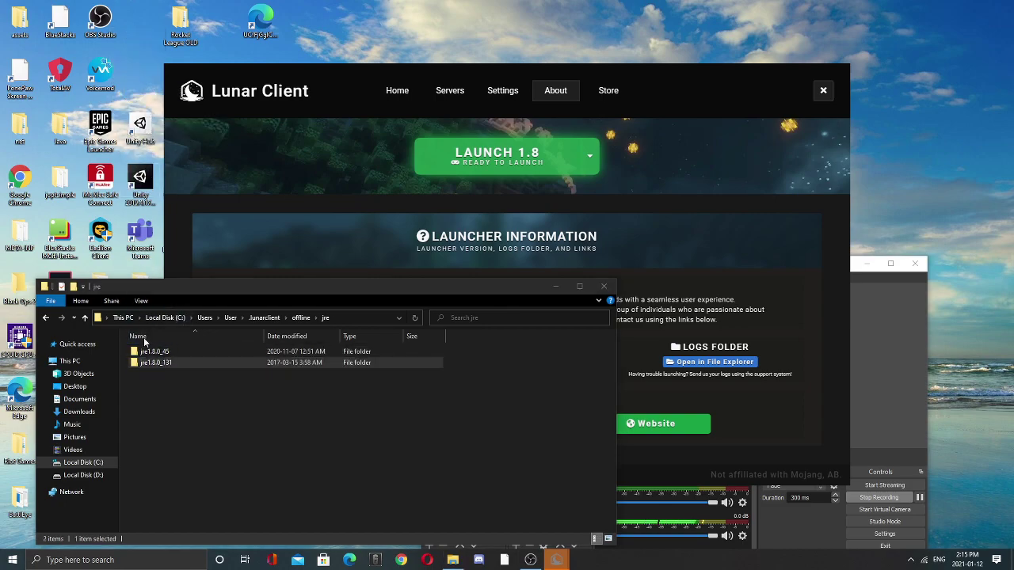
key(ctrl+z)
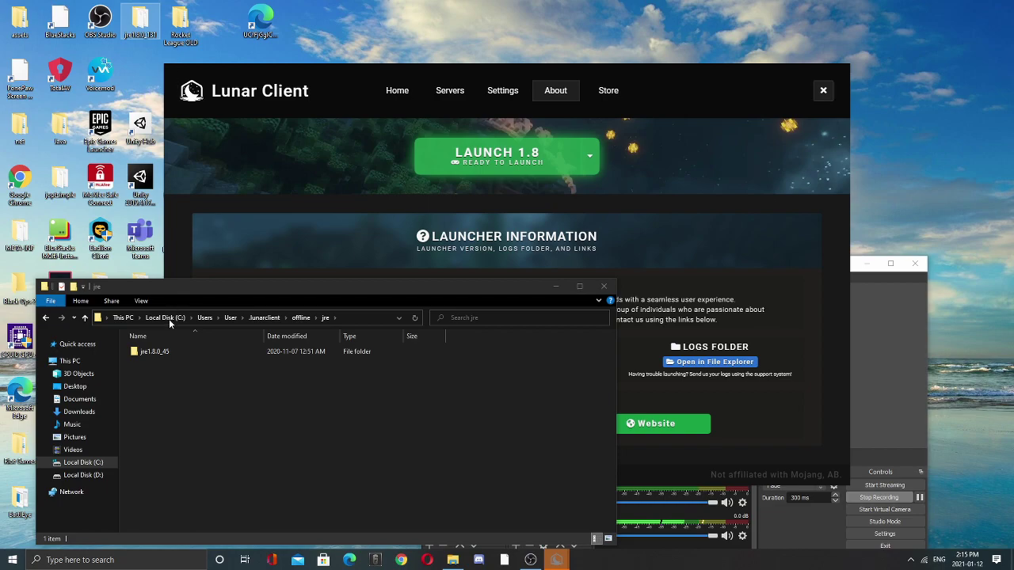
- Close the jre folder window and look through the launcher's Settings and About pages
click(594, 287)
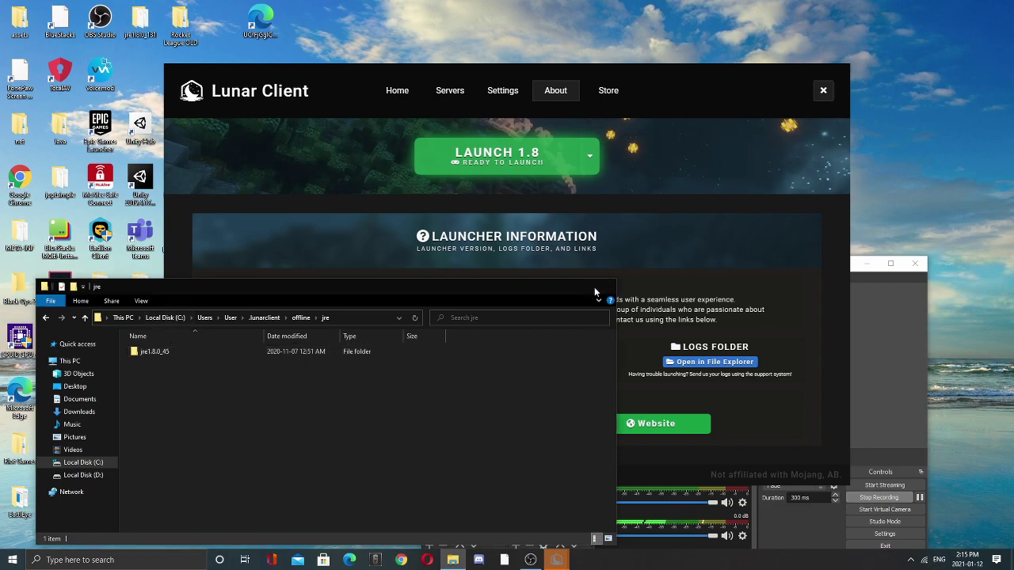
click(594, 287)
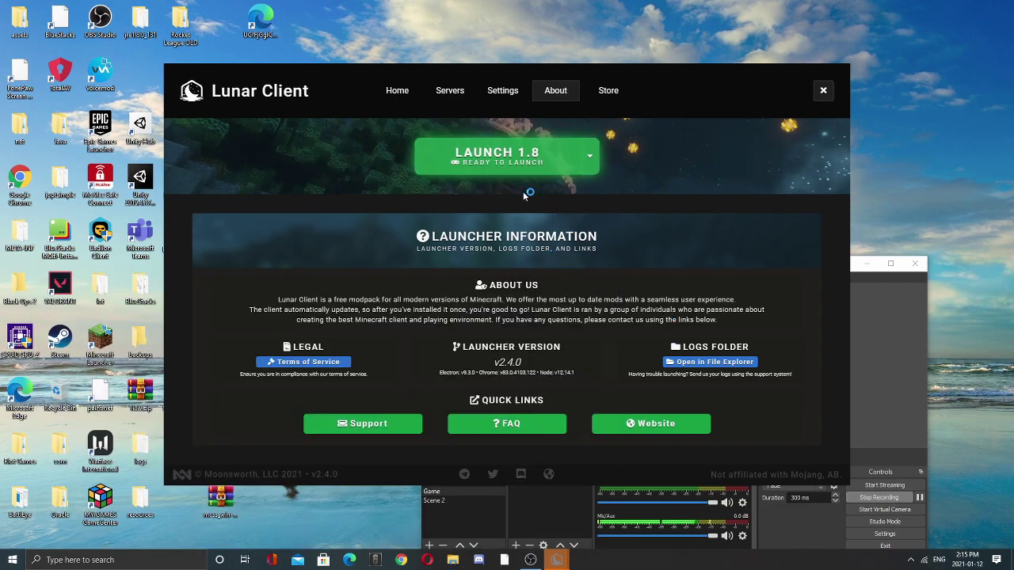
click(505, 92)
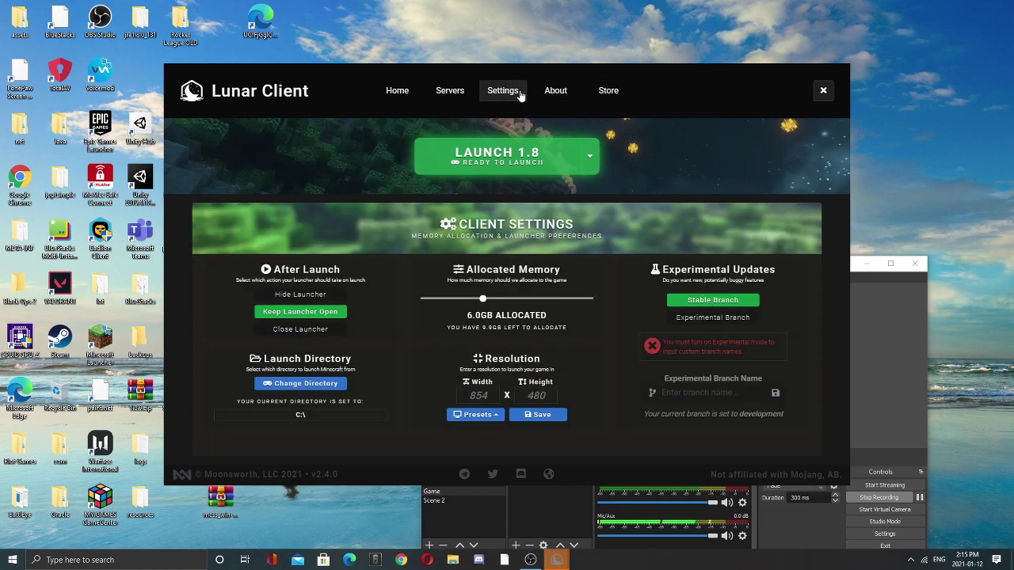
click(556, 90)
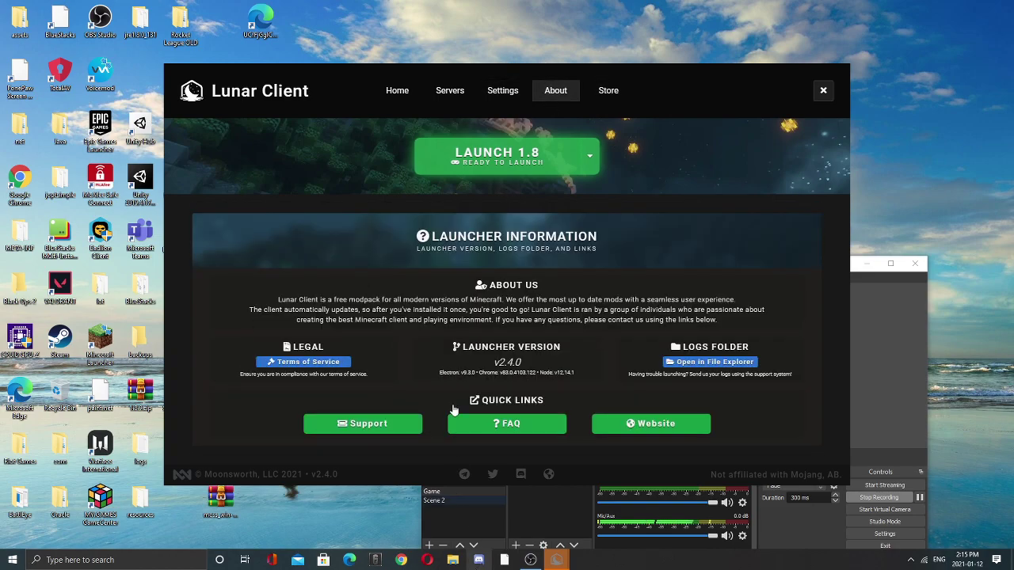
click(503, 92)
click(555, 90)
click(503, 97)
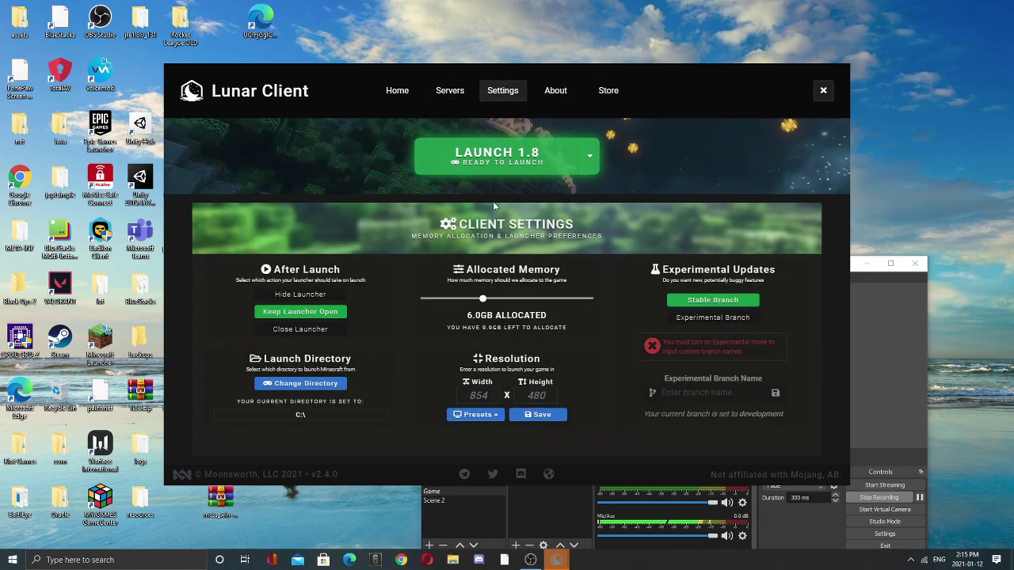
click(540, 98)
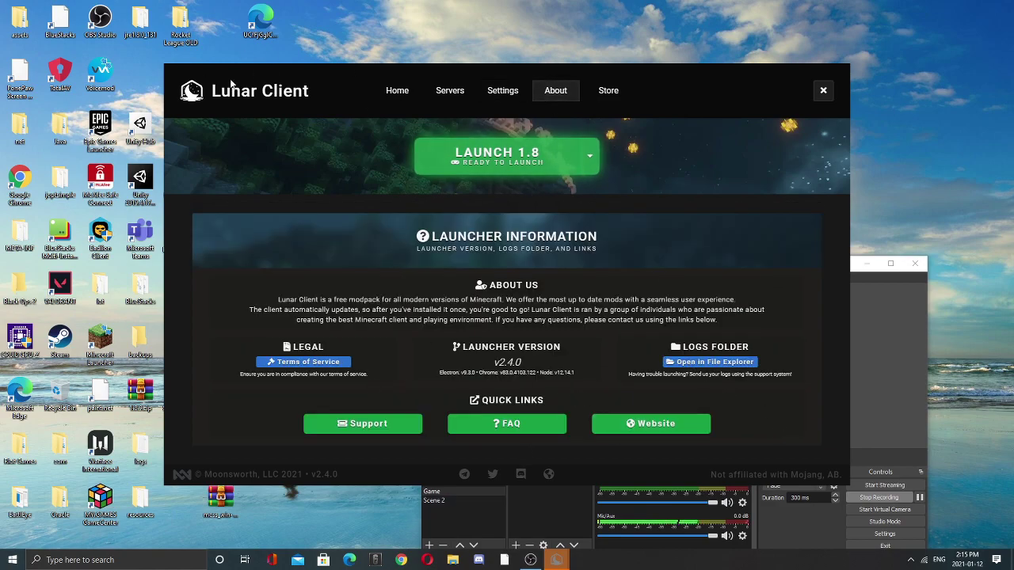
- Close the duplicate Lunar Client window and arrange the remaining launcher below the jre1.8.0_45 folder on the desktop
drag(286, 70, 290, 154)
click(820, 92)
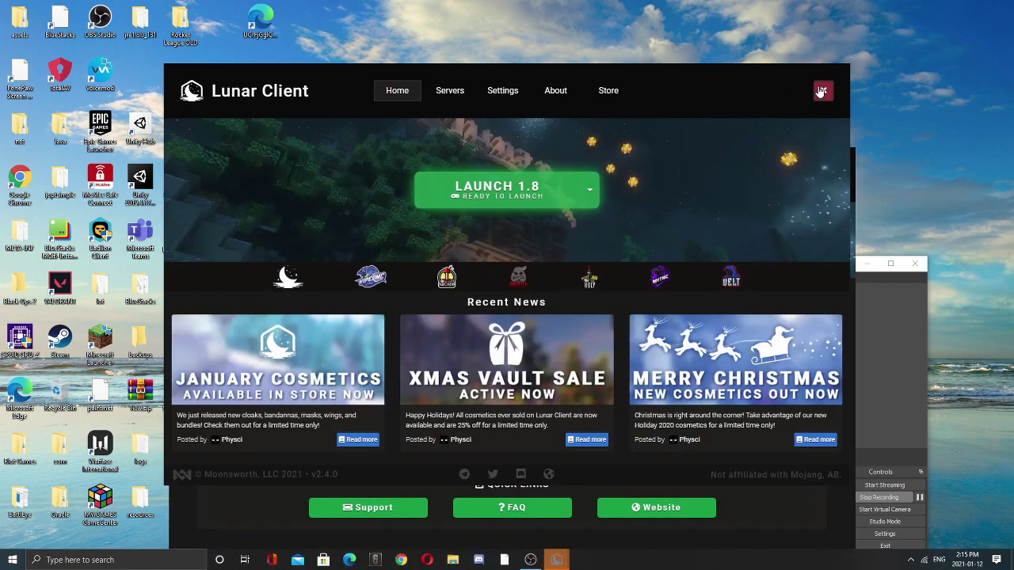
click(824, 91)
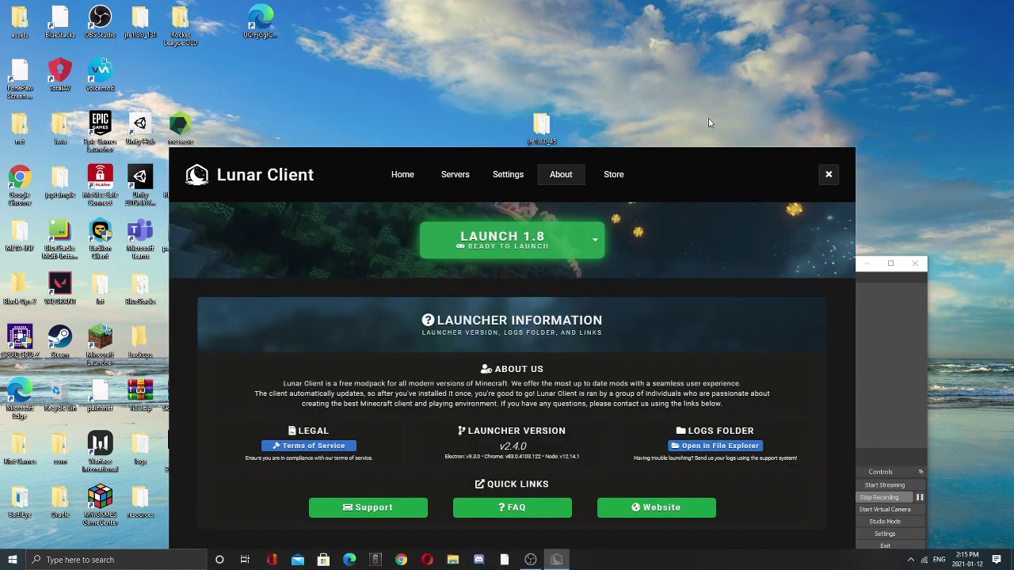
drag(656, 154, 634, 178)
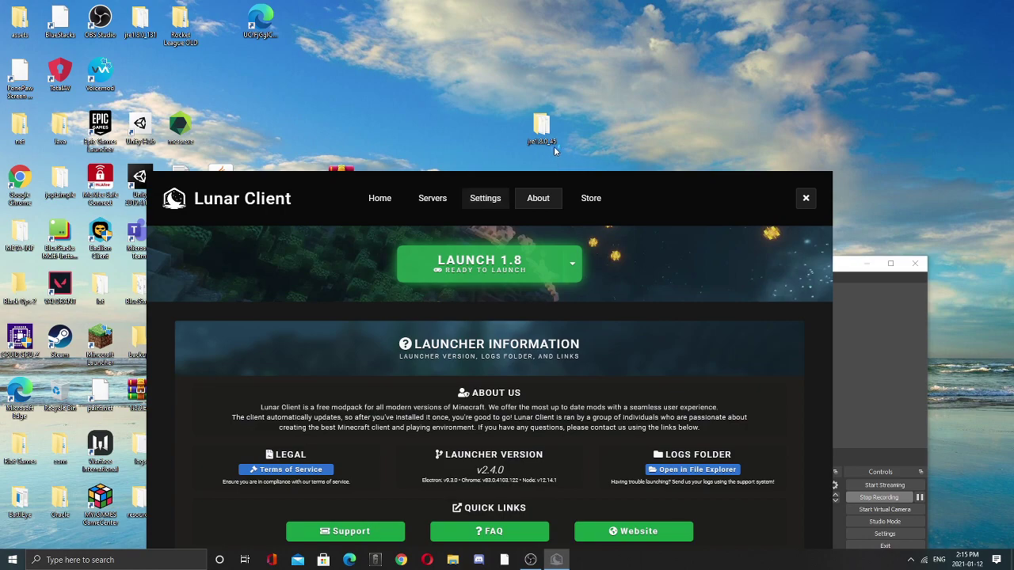
drag(542, 127, 463, 78)
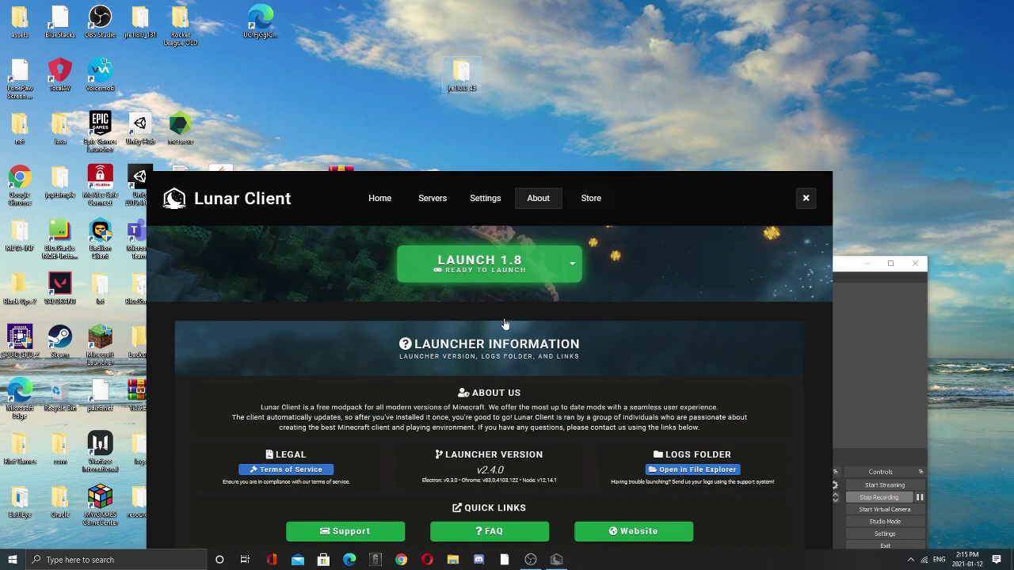
- Open the launcher's logs folder from its About page and navigate up to .lunarclient, then into the offline\jre folder
click(538, 209)
click(651, 470)
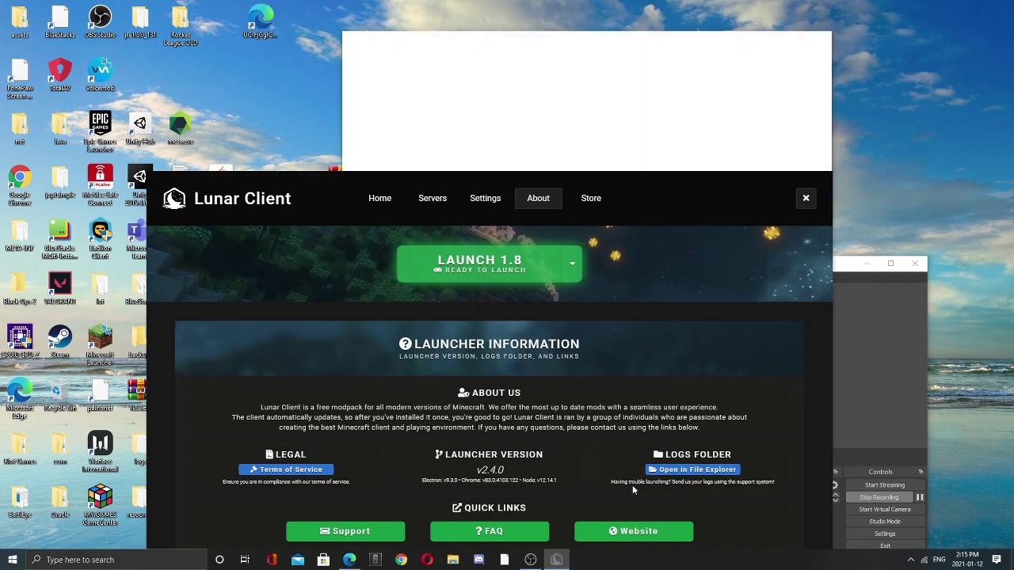
mouse_move(350, 560)
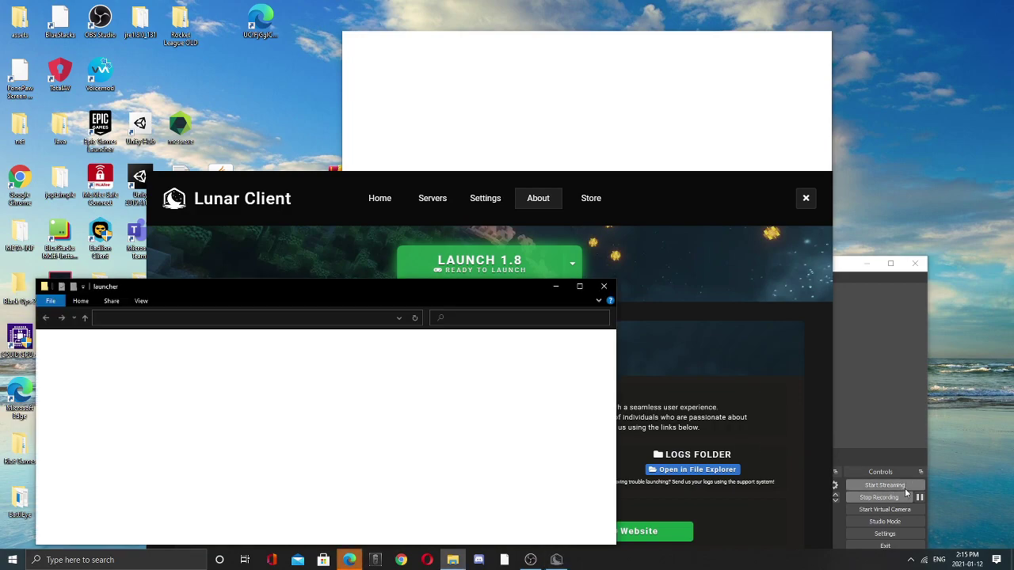
drag(401, 292, 486, 239)
click(347, 266)
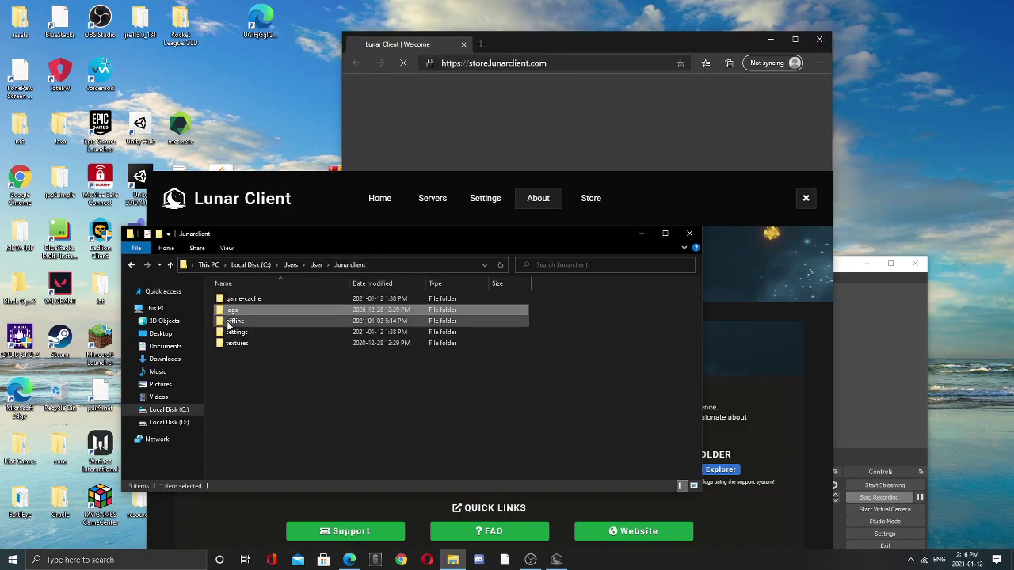
click(232, 321)
double_click(232, 321)
click(266, 310)
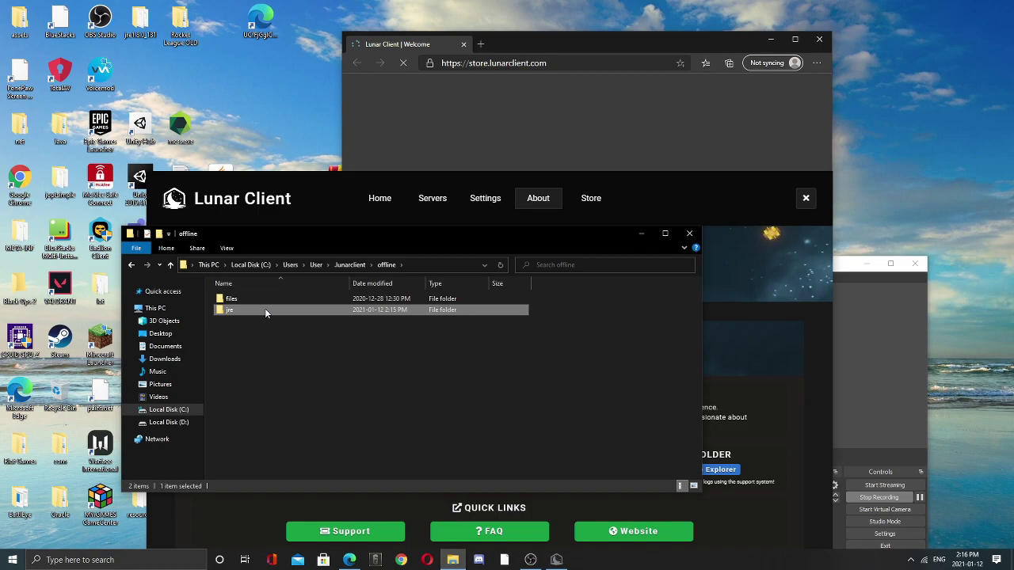
double_click(266, 309)
- Move the jre1.8.0_131 folder from the desktop into the jre folder and try to move jre1.8.0_45 out to the desktop
drag(139, 20, 263, 332)
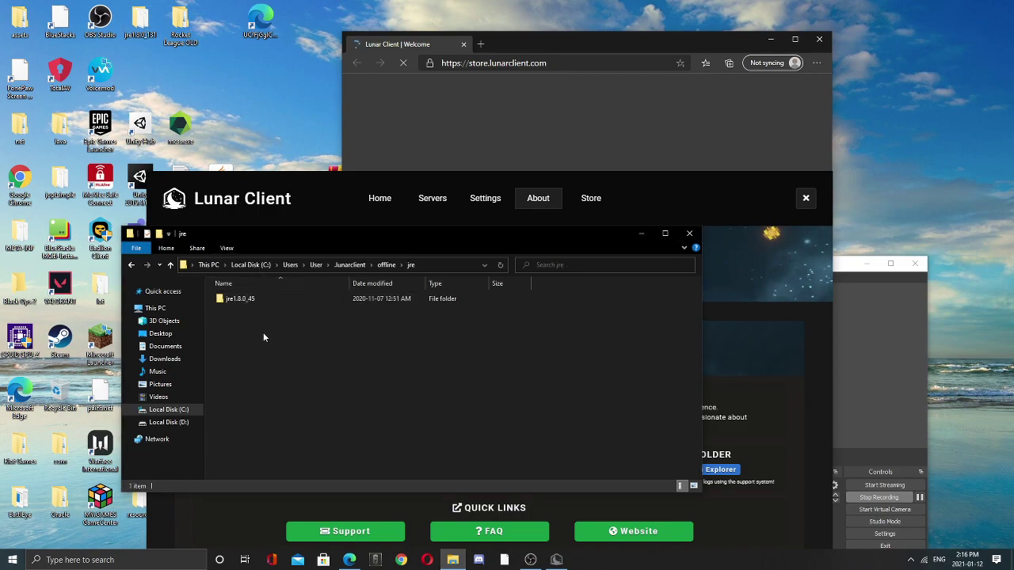
click(255, 298)
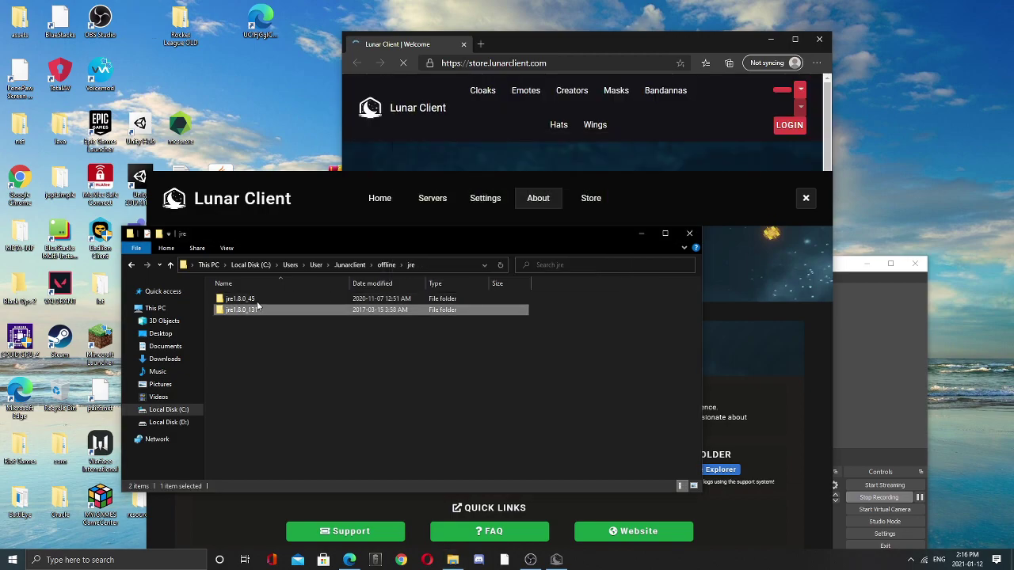
drag(256, 302, 252, 103)
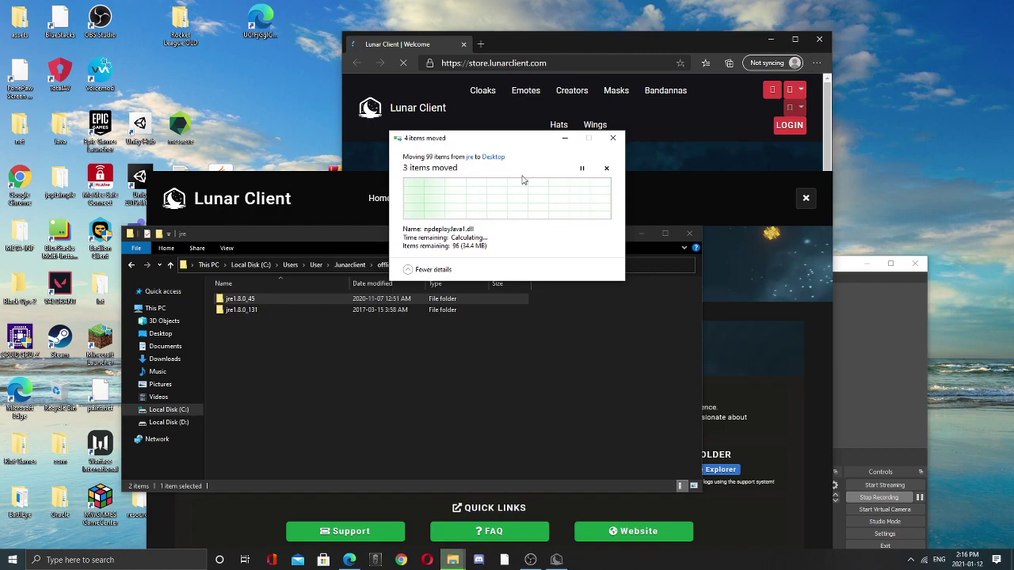
click(923, 494)
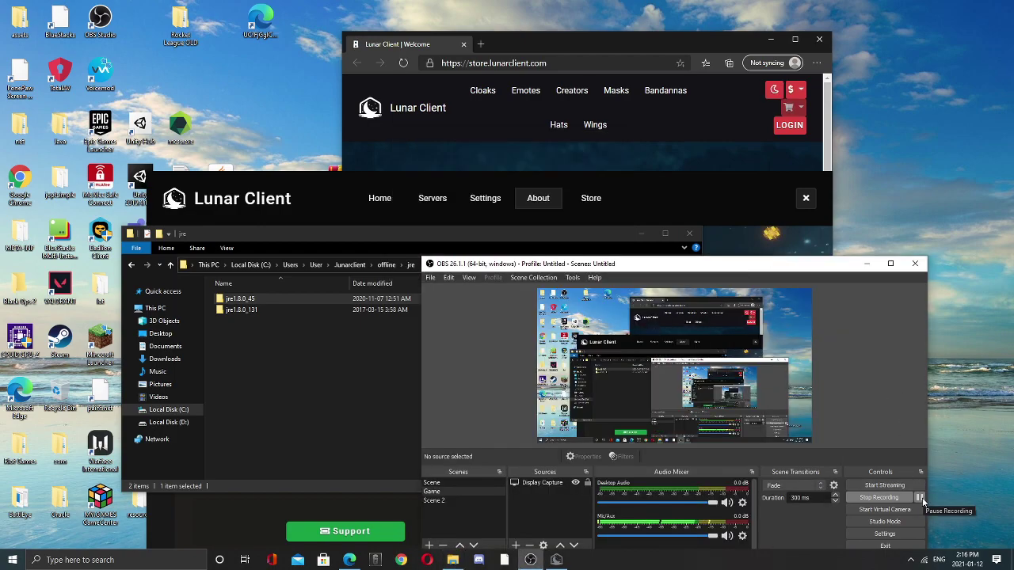
- Move the jre1.8.0_131 folder out of Lunar Client's jre folder to the desktop, keeping jre1.8.0_45 inside
click(300, 309)
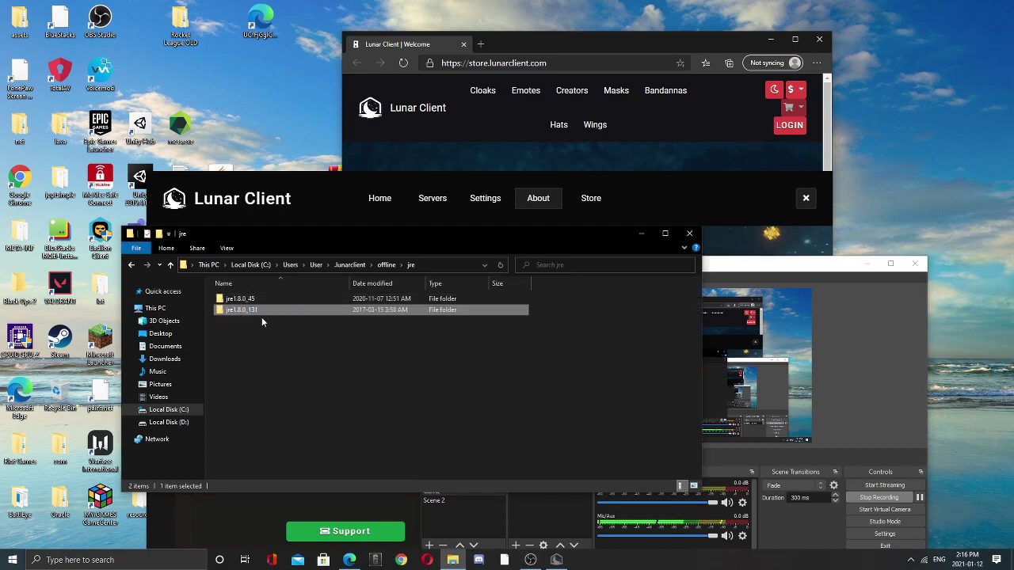
drag(275, 310, 150, 89)
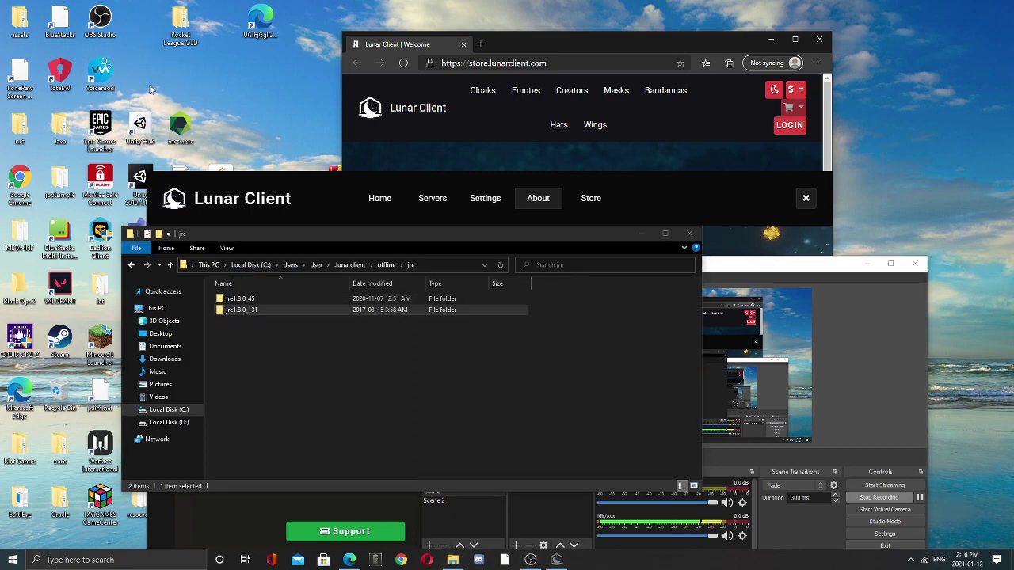
click(301, 306)
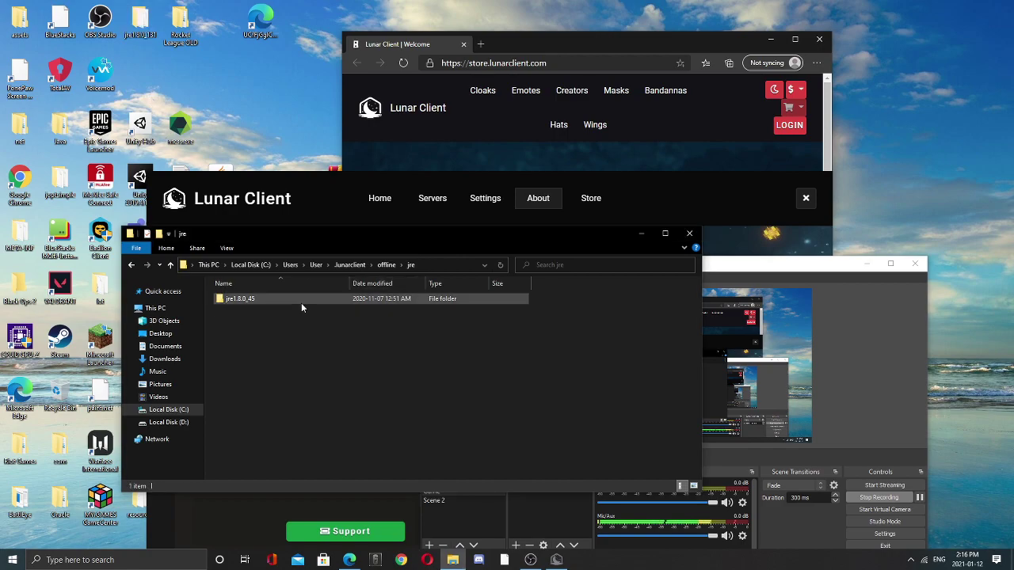
click(301, 303)
- Close the jre folder window and the browser window showing the Lunar Client store
click(689, 234)
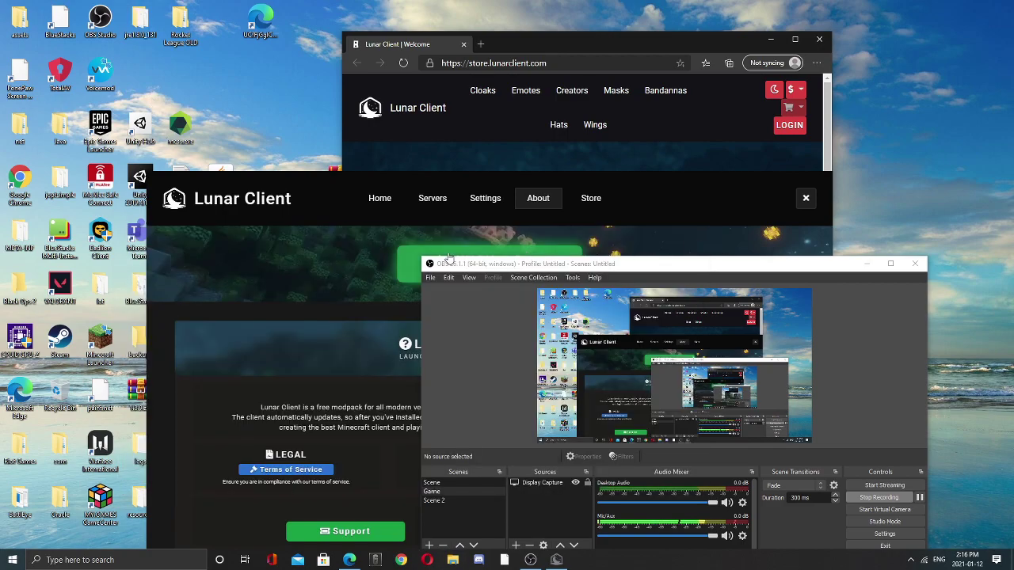
click(405, 249)
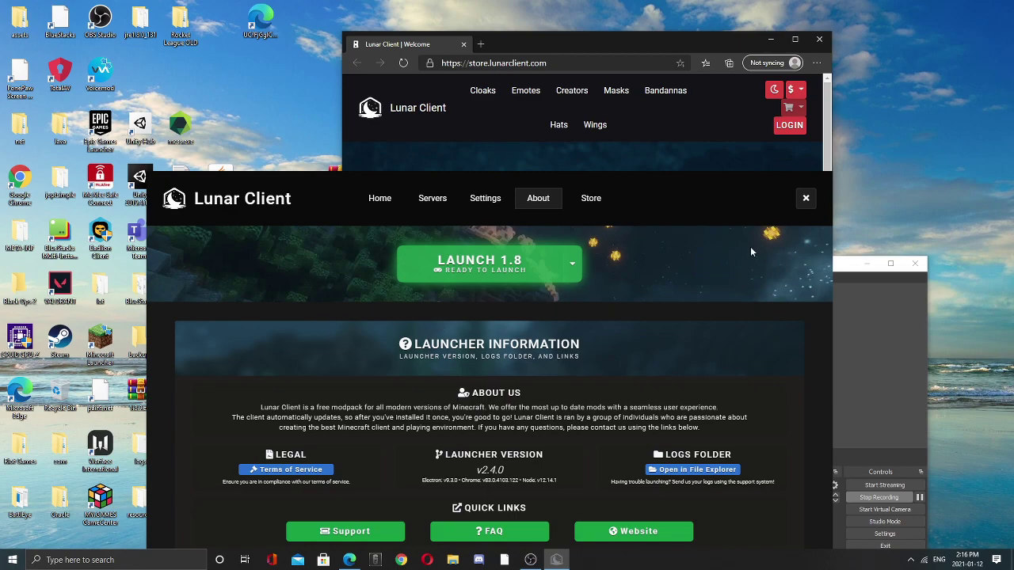
click(819, 55)
click(819, 39)
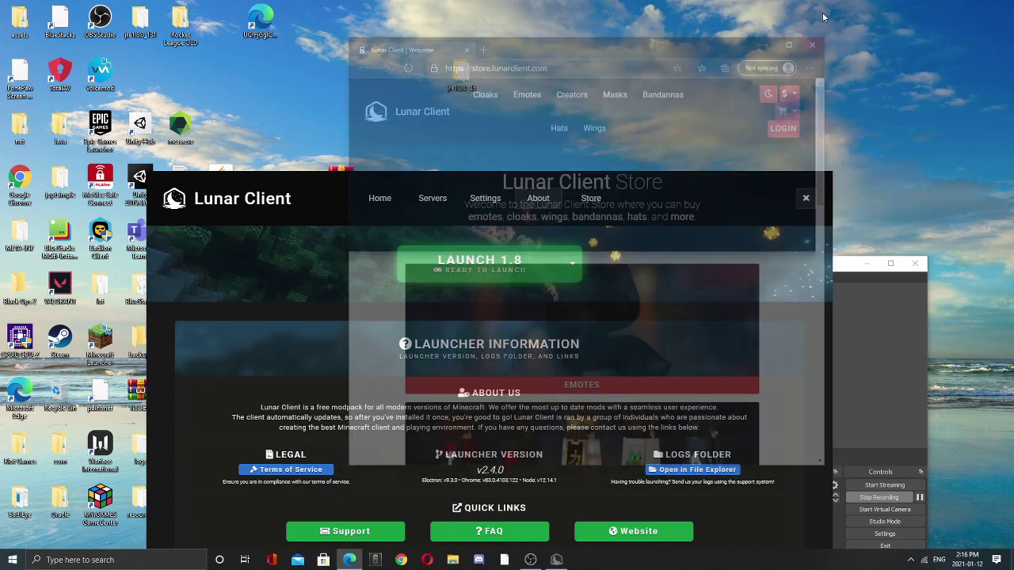
- Switch to the OBS Studio window and maximize it
click(897, 368)
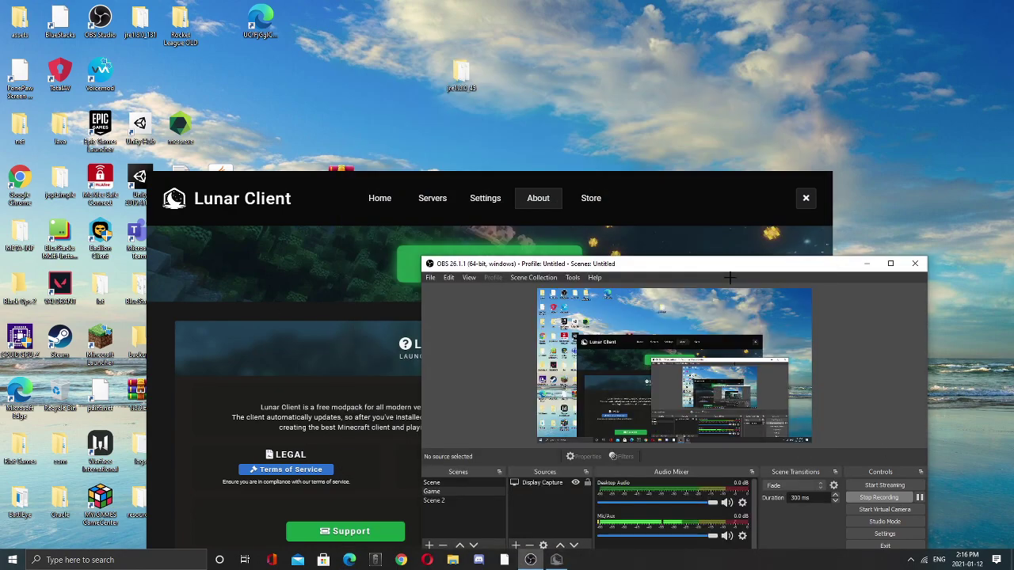
drag(734, 263, 643, 153)
double_click(643, 153)
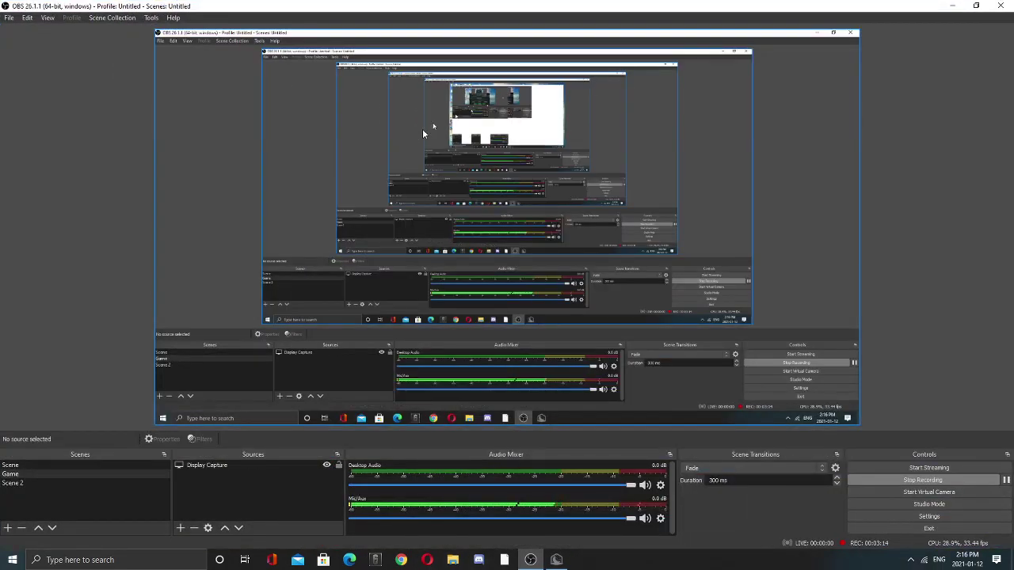